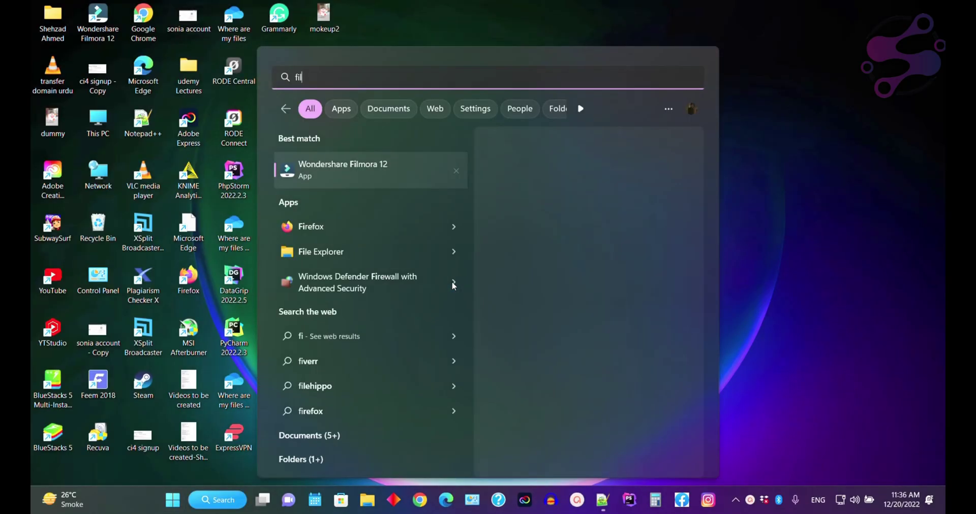
- Launch Wondershare Filmora 12 from the 'filmo' Windows Search results
key("Return")
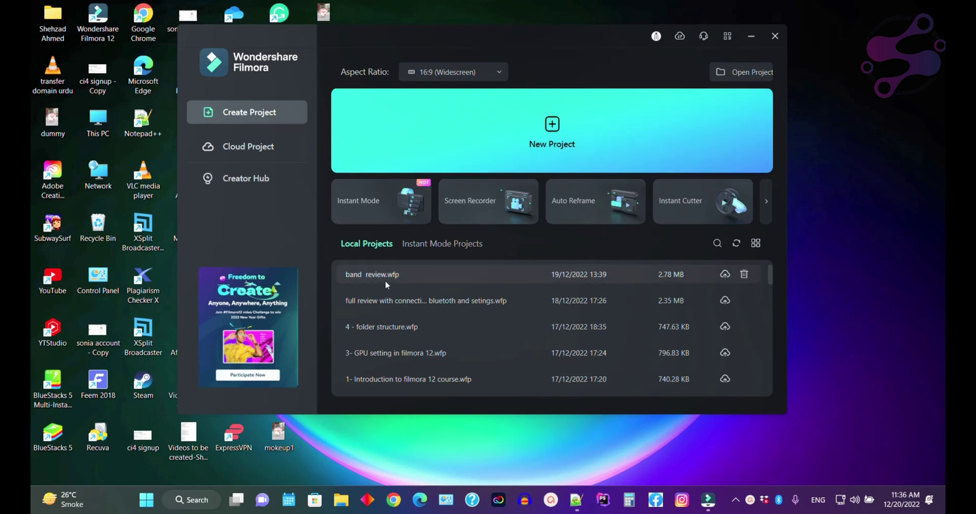
- Start a new untitled project, close the Message Center popup, and open File > Preferences
left_click(557, 144)
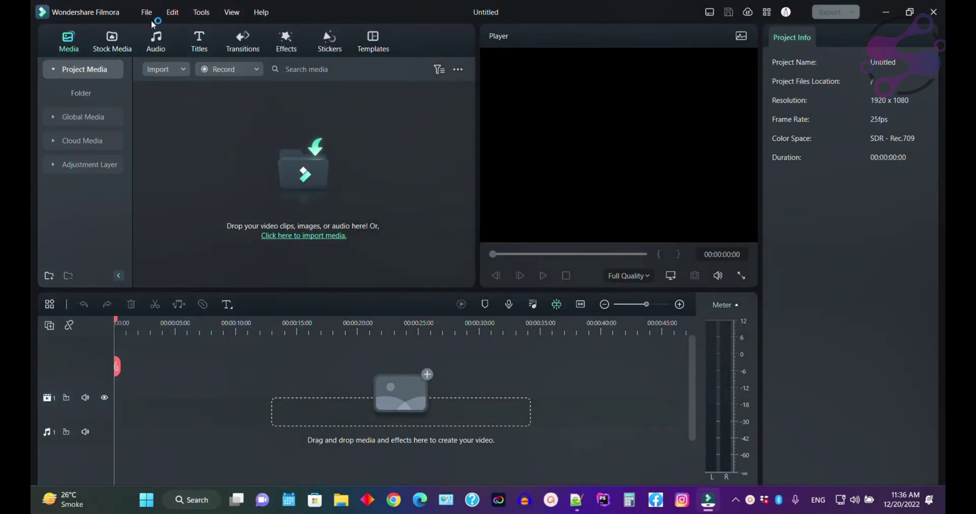
left_click(148, 14)
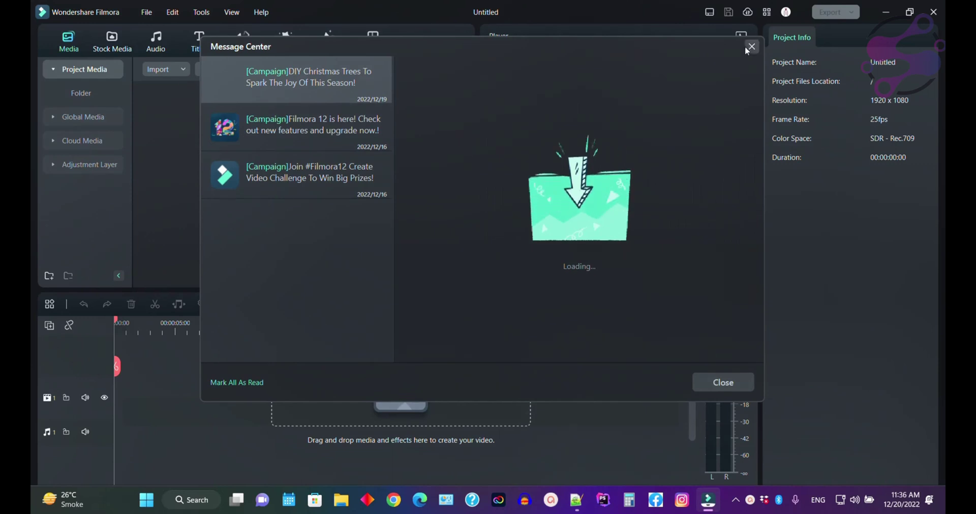
left_click(750, 48)
left_click(147, 14)
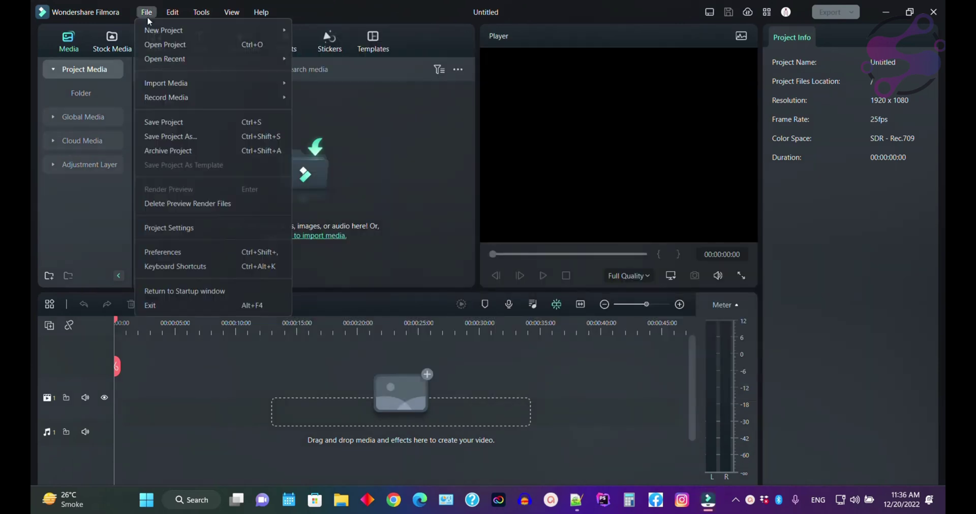
left_click(157, 252)
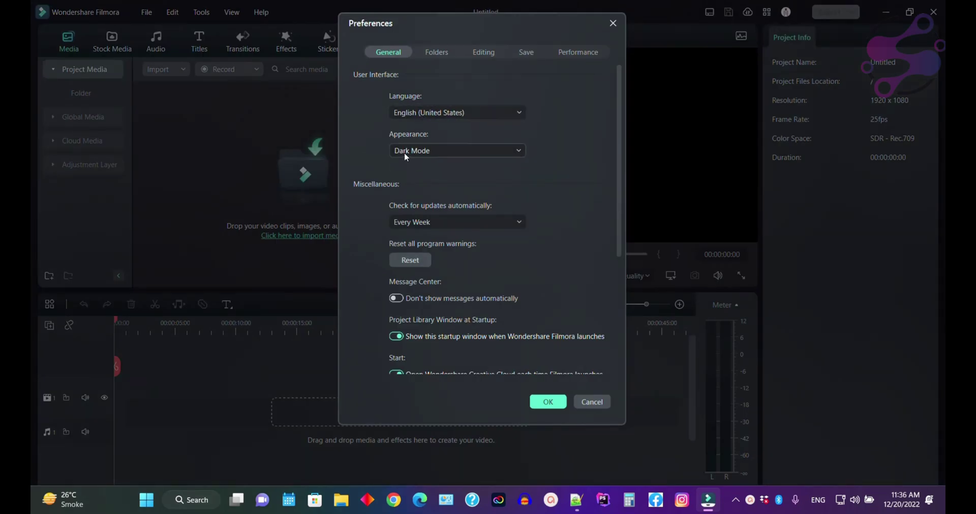
- Switch Appearance to Light Mode, back to Dark Mode, then scroll through the General settings
left_click(404, 152)
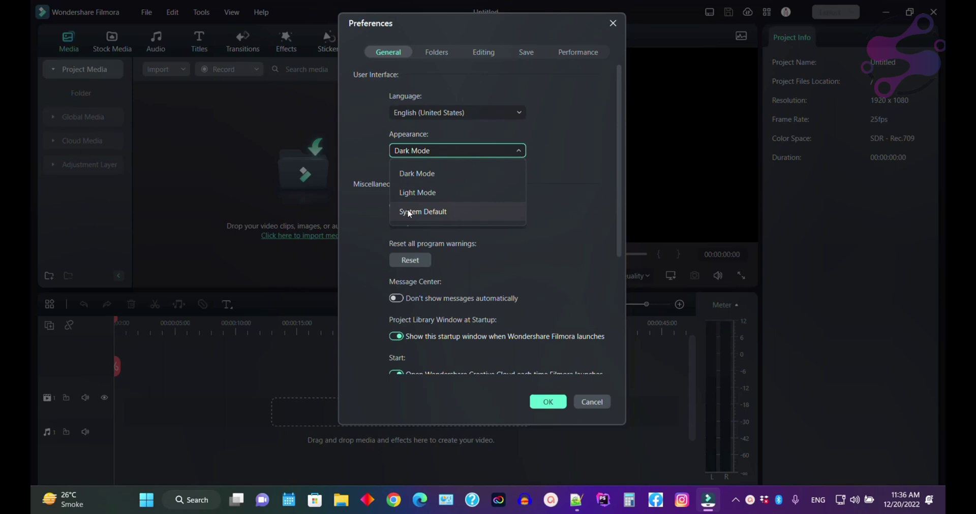
left_click(414, 192)
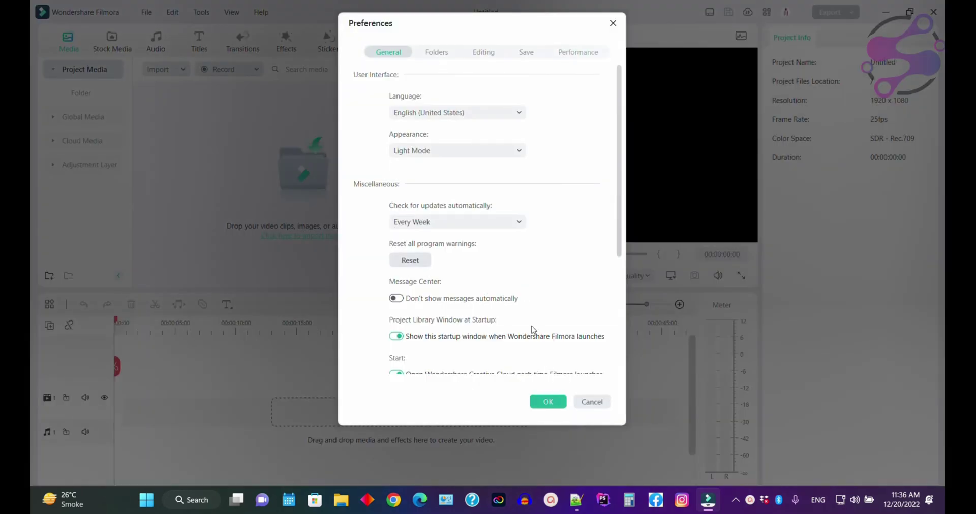
left_click(444, 149)
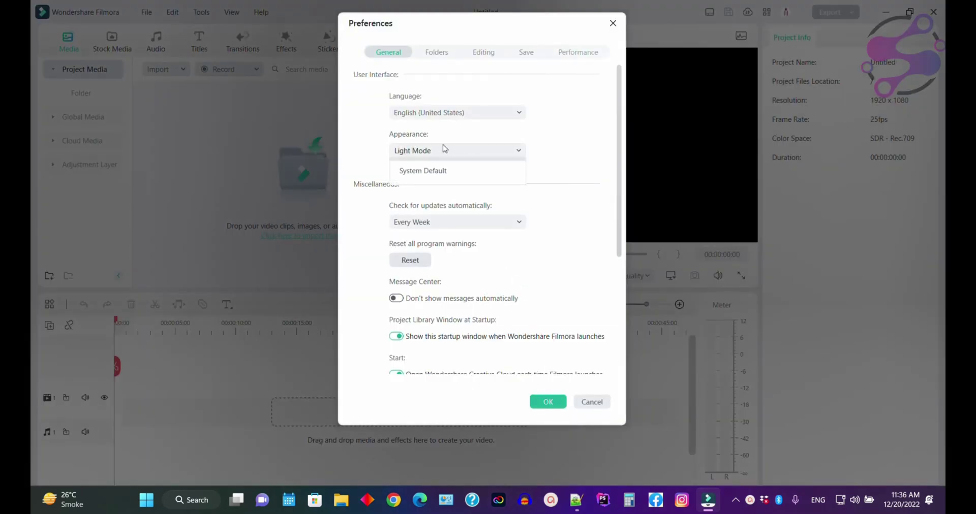
left_click(426, 173)
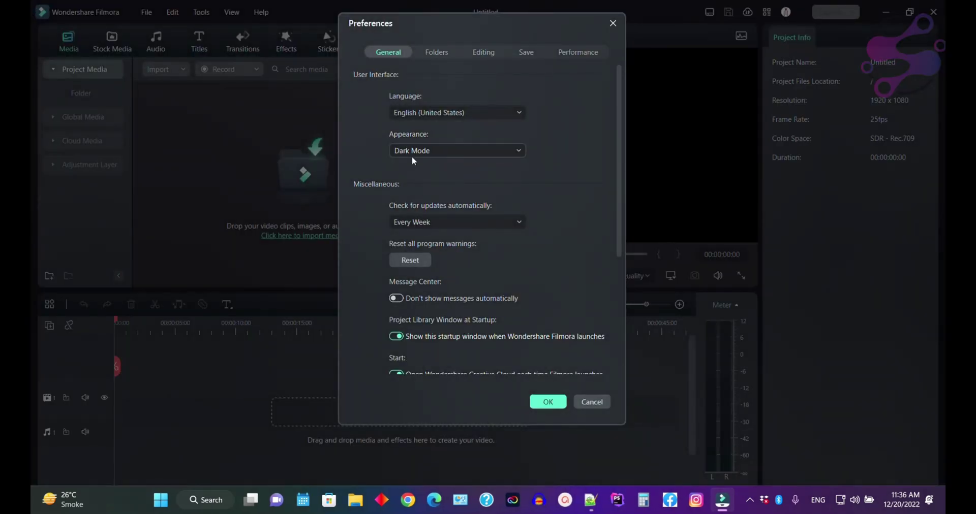
scroll(617, 139, "down", 3)
scroll(617, 139, "down", 4)
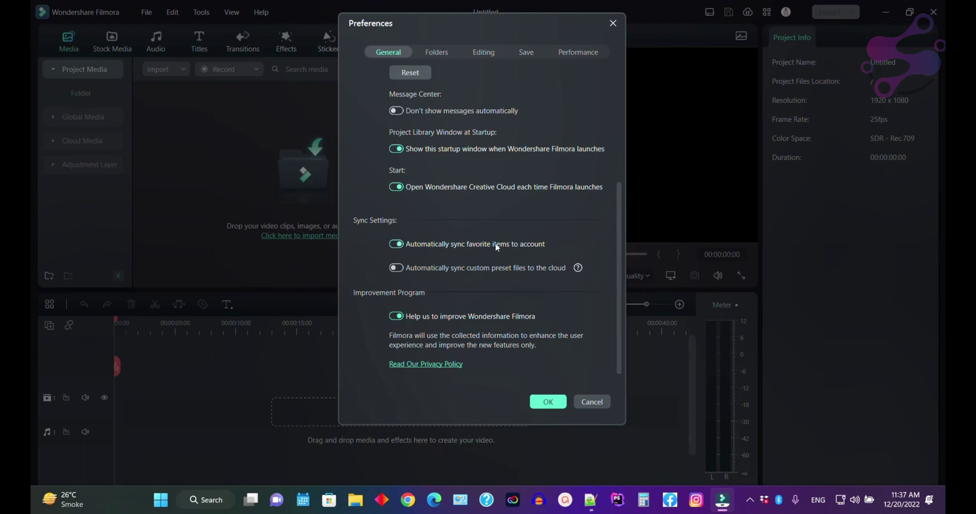
left_click_drag(621, 200, 621, 72)
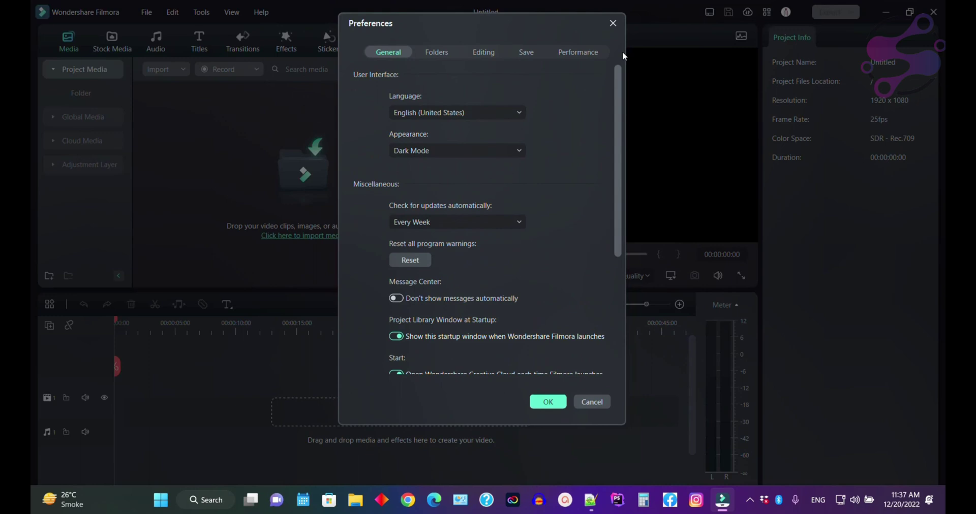
- Review the Folders tab paths for downloads, temp, recordings and snapshots, then bring up File Explorer
left_click(436, 52)
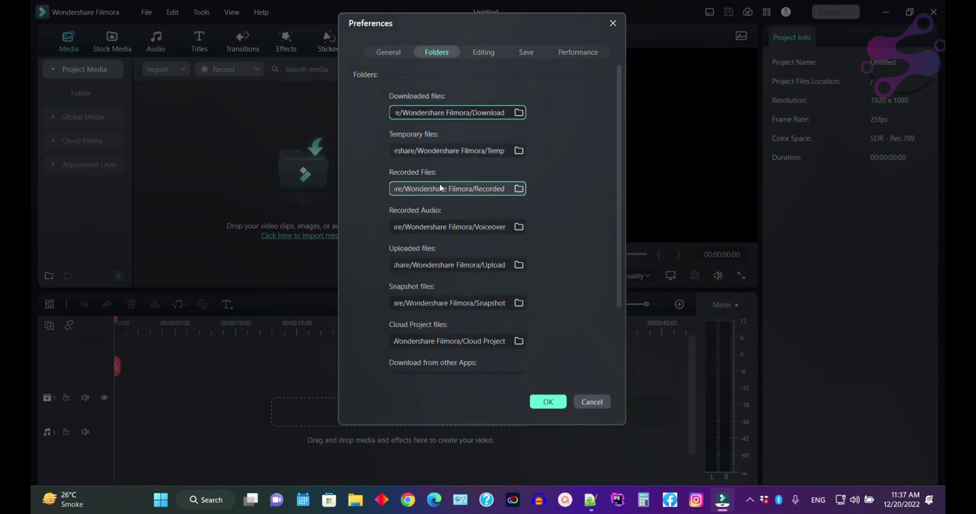
mouse_move(621, 89)
left_mouse_down()
mouse_move(621, 170)
mouse_move(614, 101)
left_mouse_up()
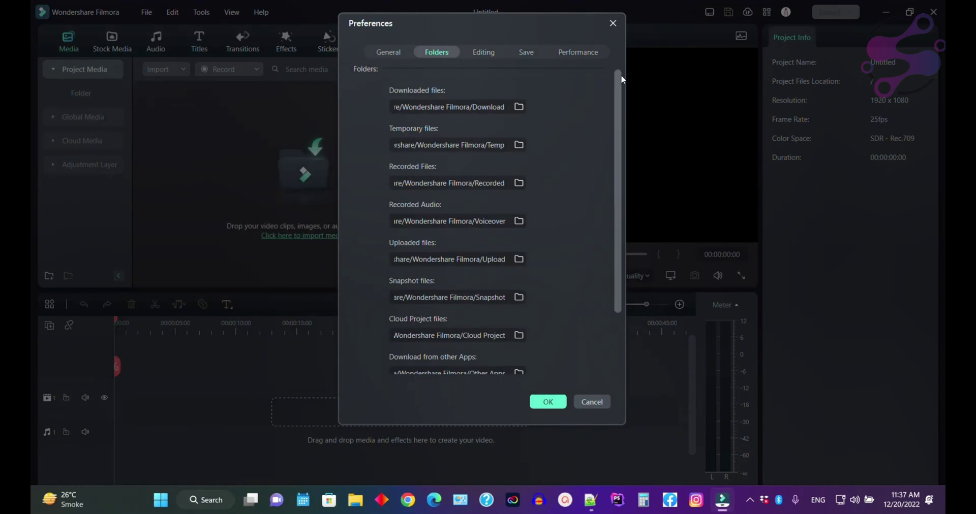
left_click(356, 499)
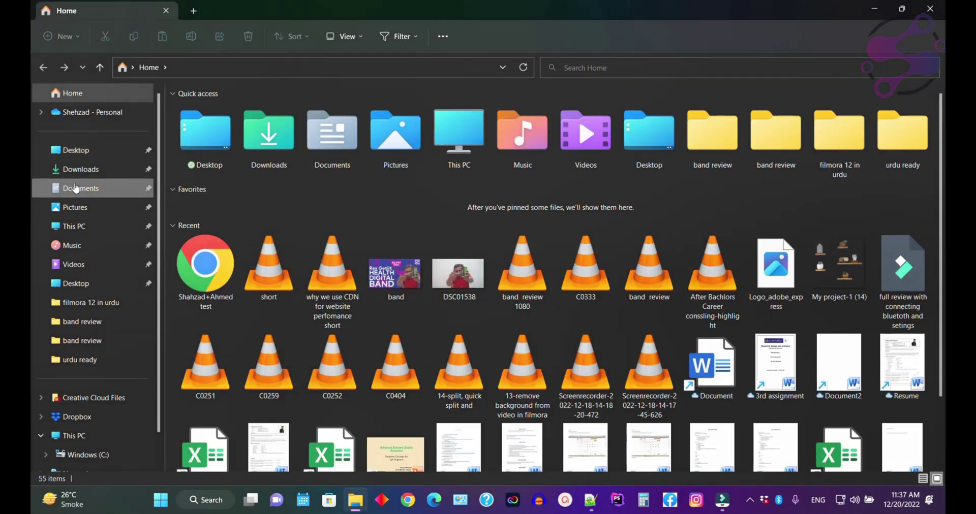
- Navigate File Explorer to Documents > Wondershare > Wondershare Filmora
left_click(79, 189)
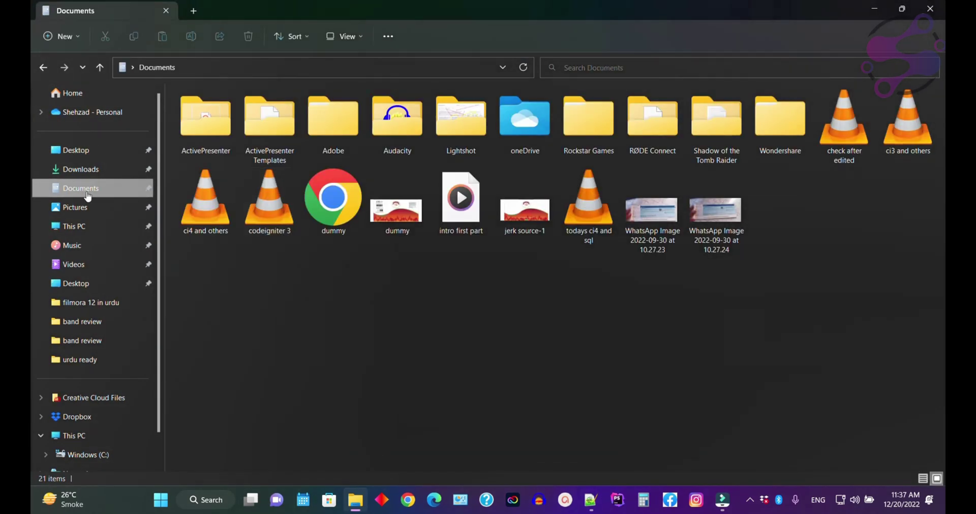
double_click(763, 133)
double_click(235, 125)
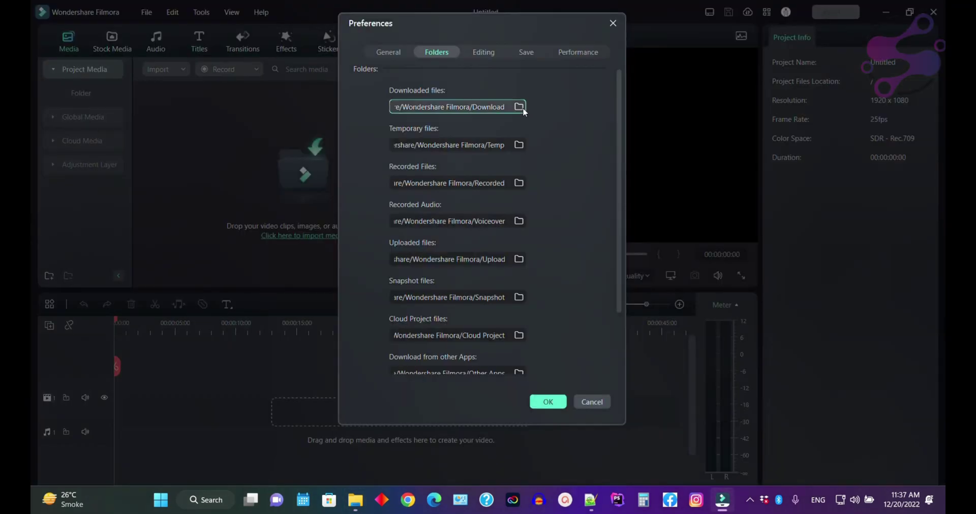
left_click(523, 105)
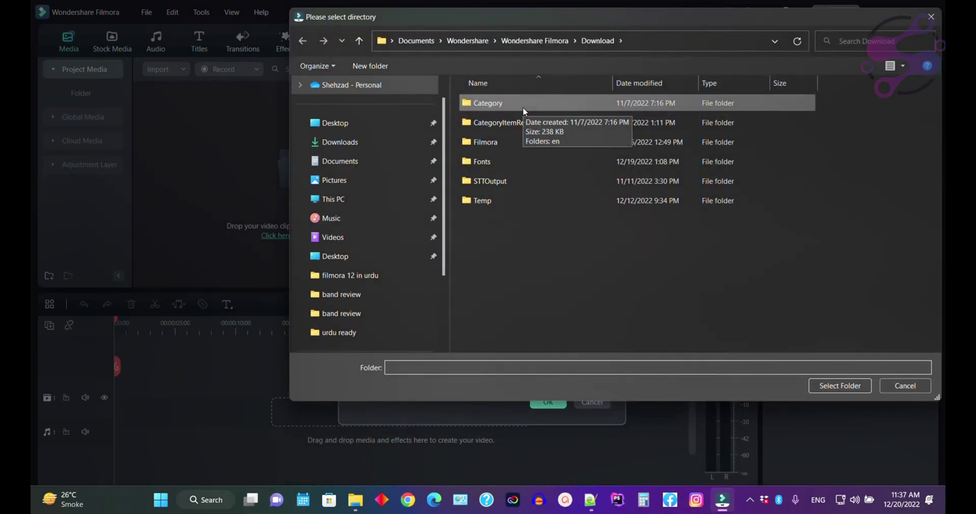
scroll(446, 156, "down", 1)
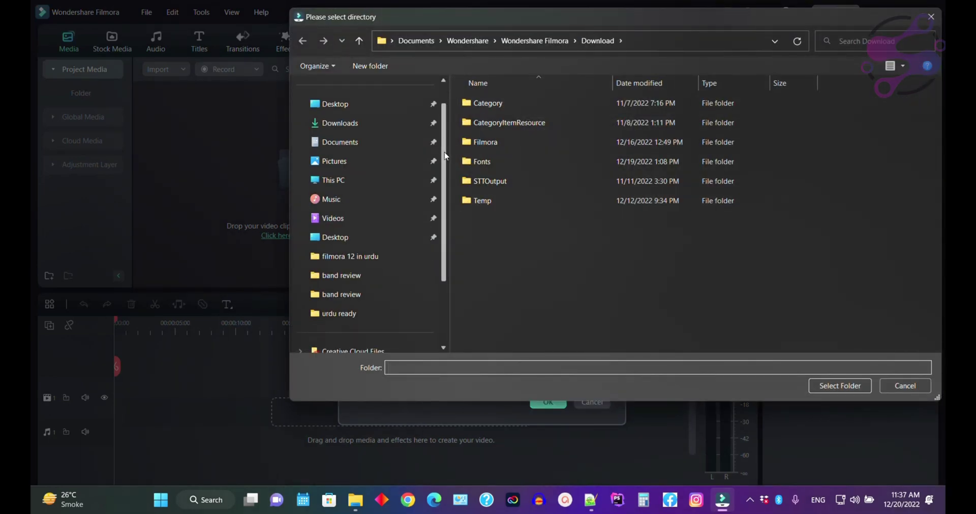
left_click_drag(445, 156, 446, 201)
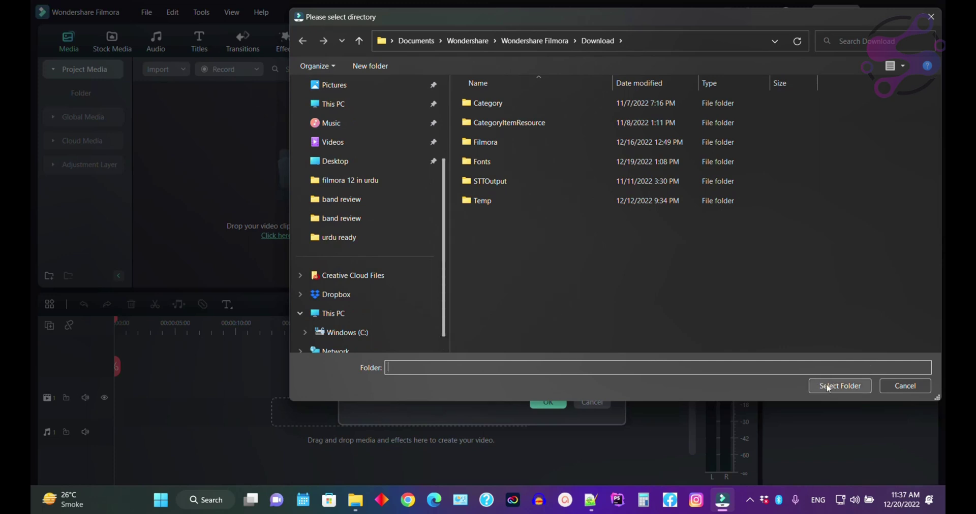
left_click(905, 386)
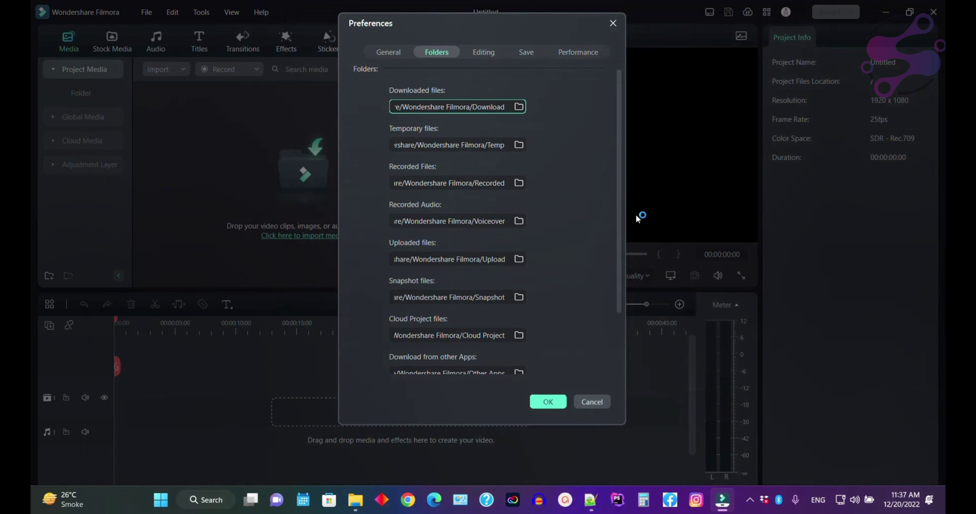
scroll(608, 218, "down", 3)
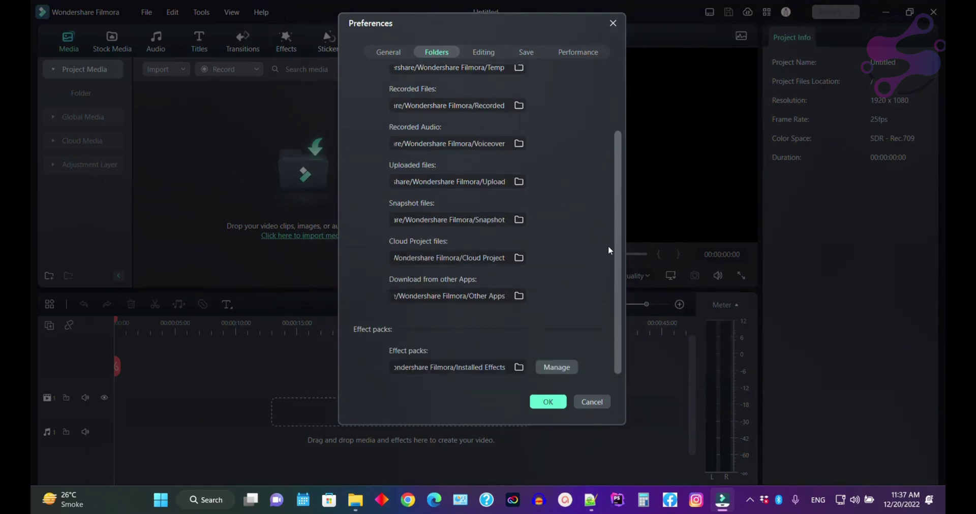
scroll(609, 108, "up", 3)
scroll(608, 78, "up", 1)
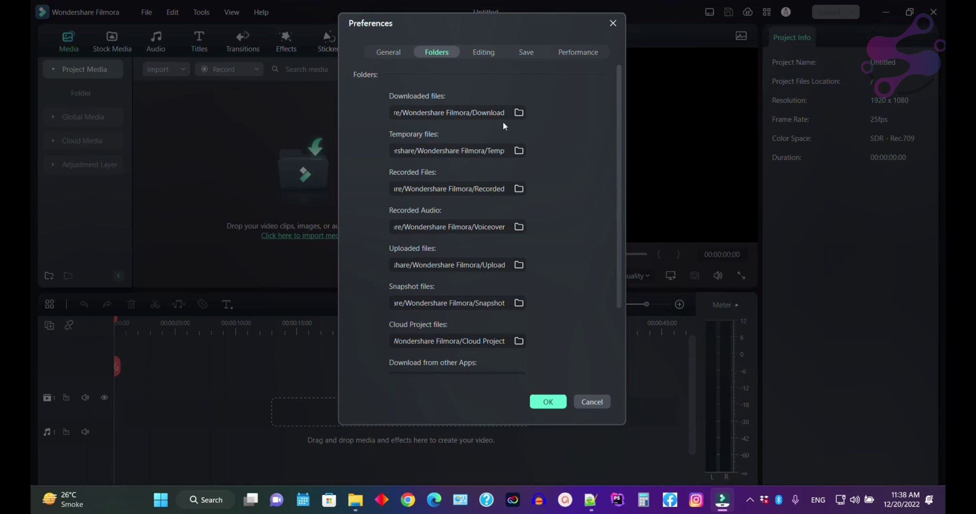
- In the Editing tab, view the Snapshot Format choices (PNG, JPG) and keep PNG
left_click(480, 51)
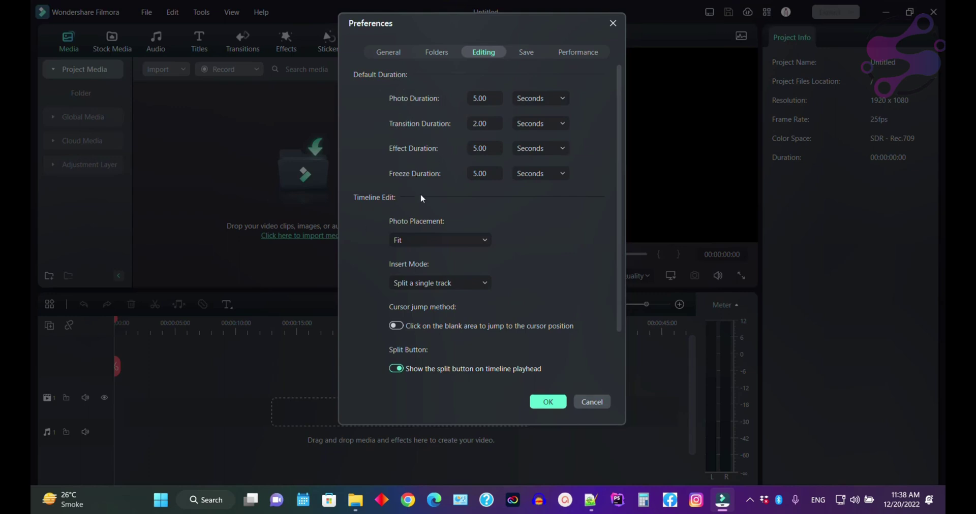
left_click_drag(621, 105, 621, 148)
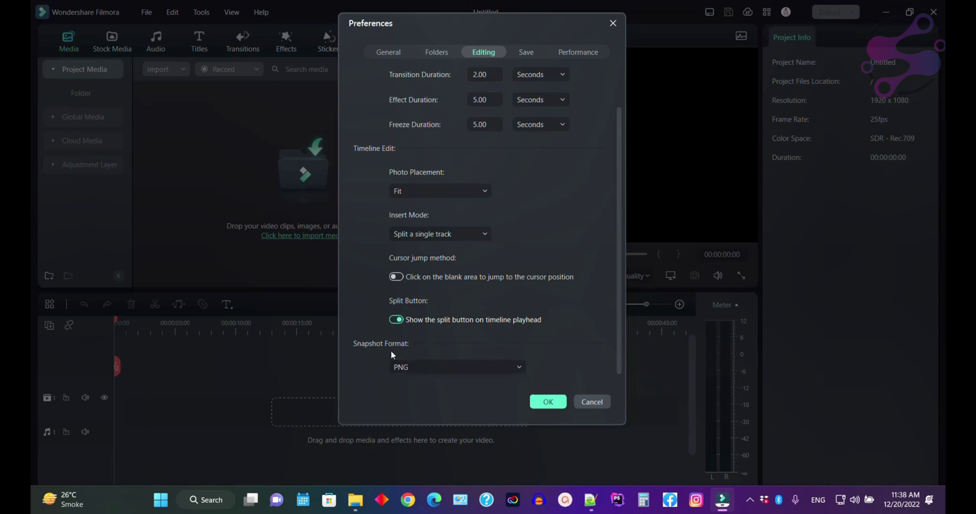
left_click(406, 367)
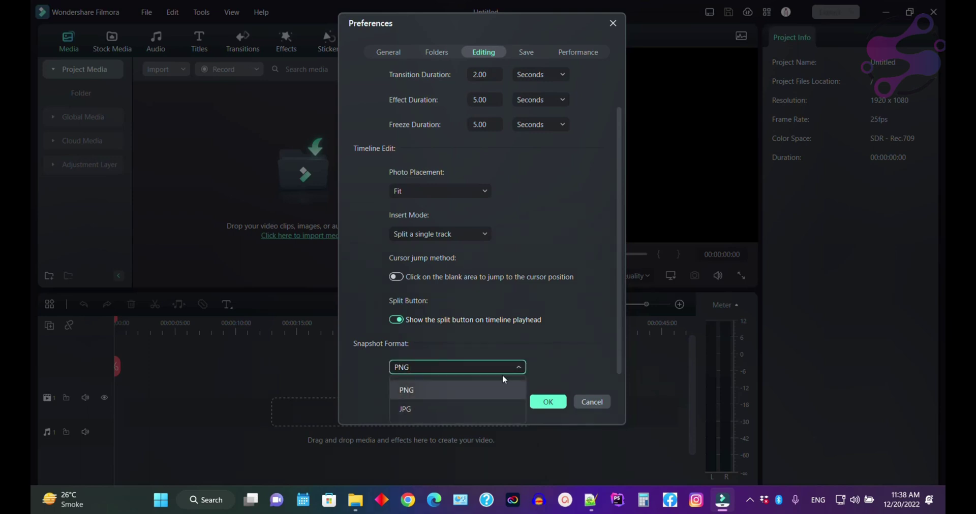
left_click(558, 343)
- In the Save tab, keep the 5-minute backup interval and cancel changing the default project location
left_click(523, 53)
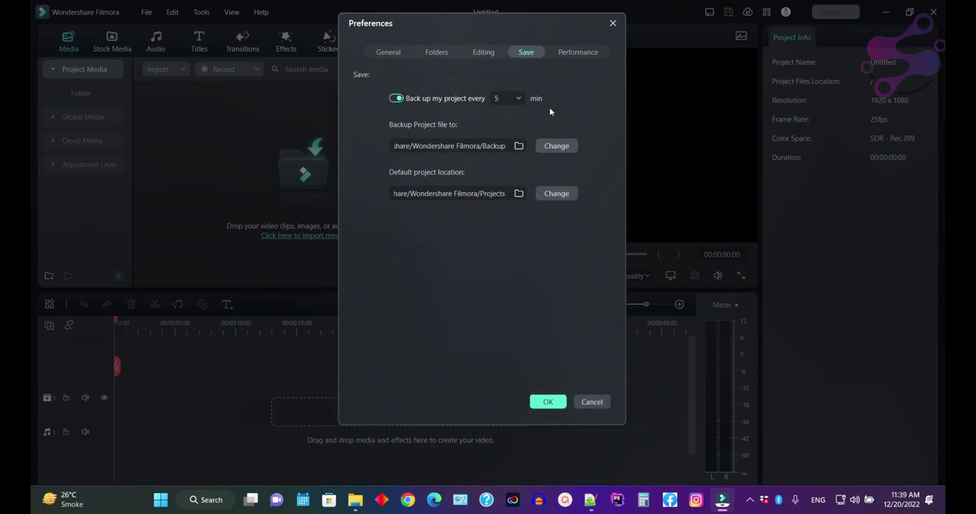
left_click(523, 98)
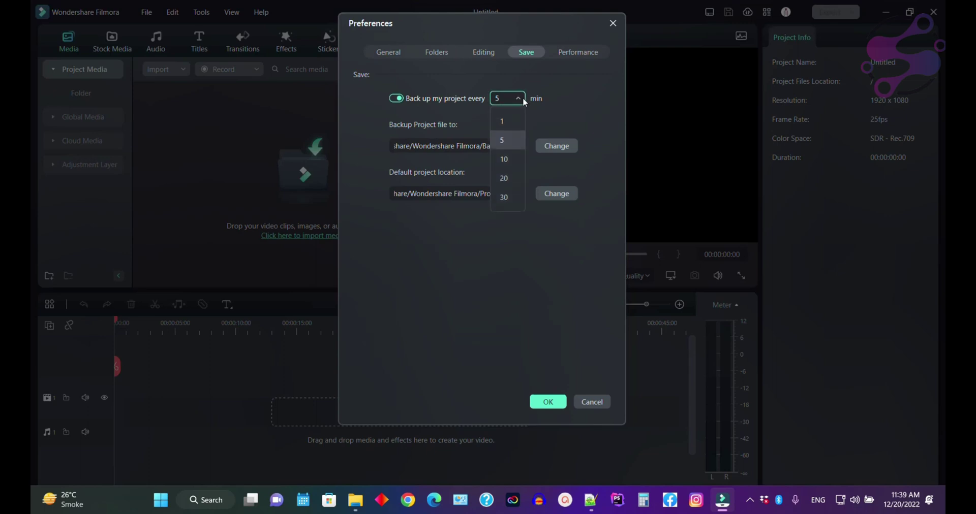
left_click(597, 110)
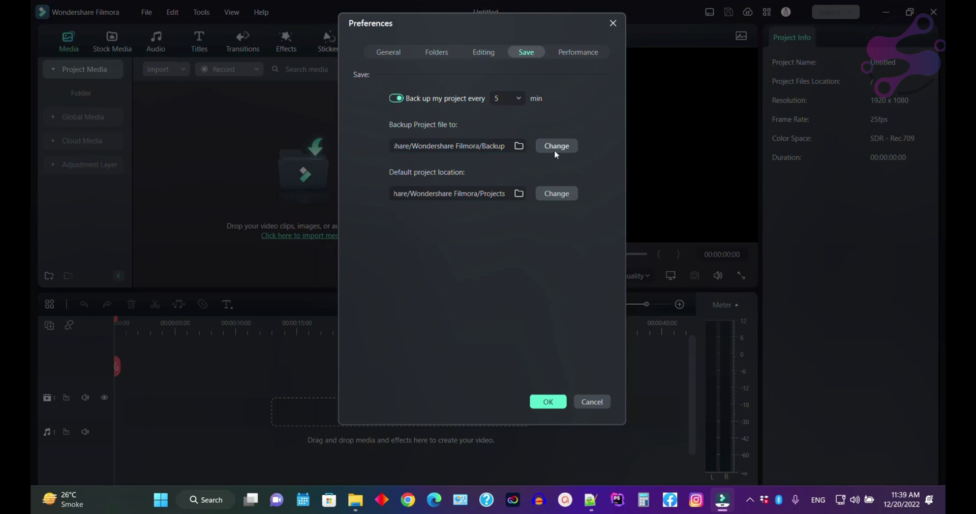
left_click(550, 198)
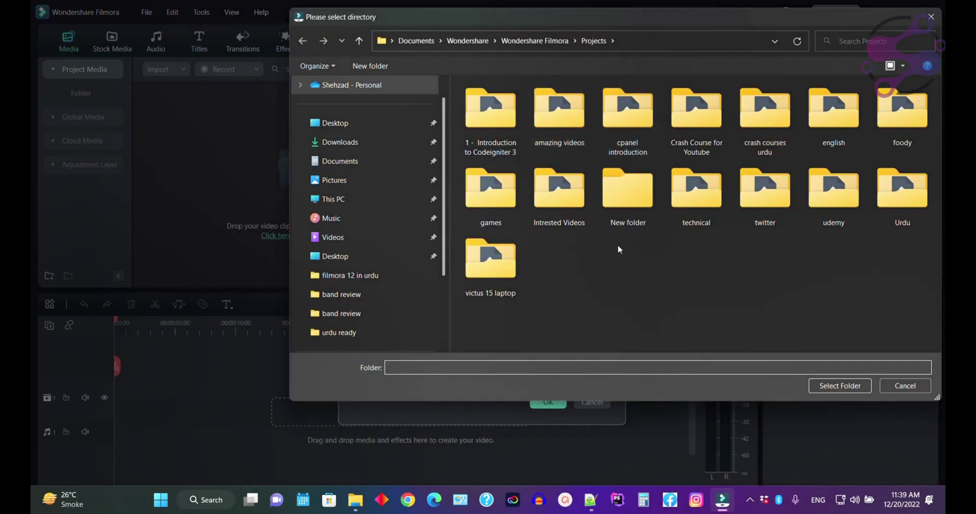
key("Escape")
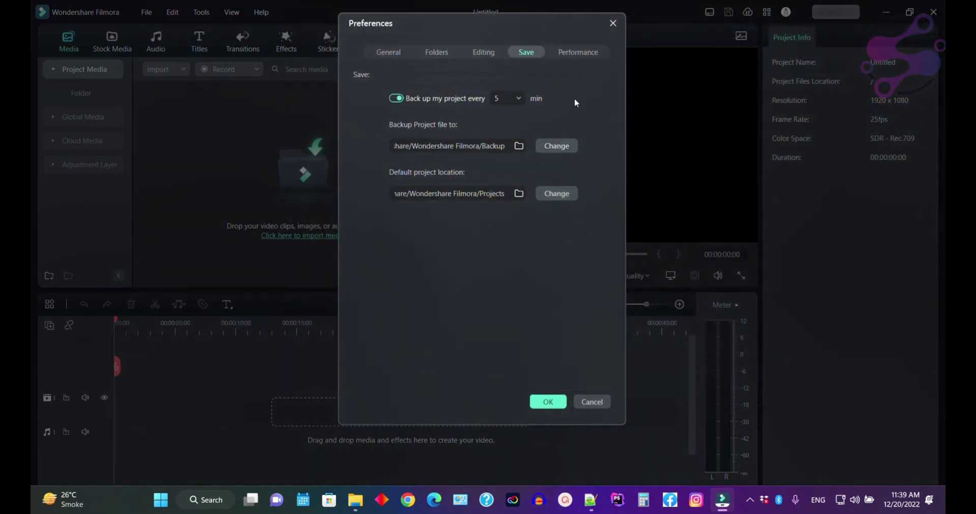
- In the Performance tab, toggle rendering hardware acceleration off and back on
left_click(577, 53)
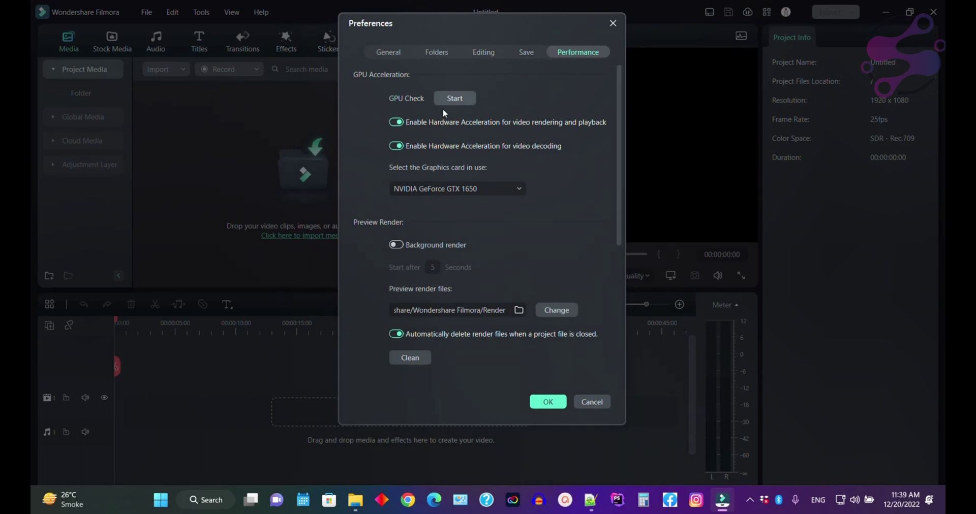
left_click(396, 123)
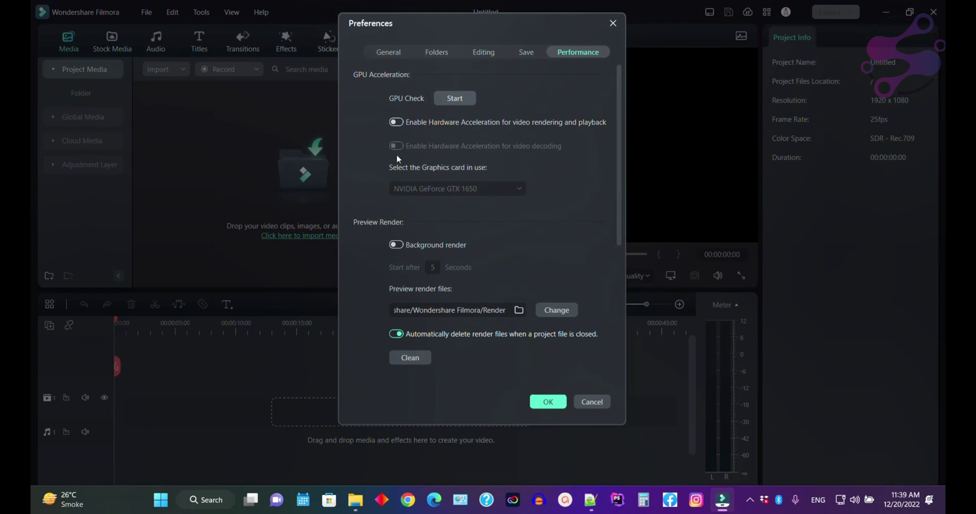
left_click(397, 122)
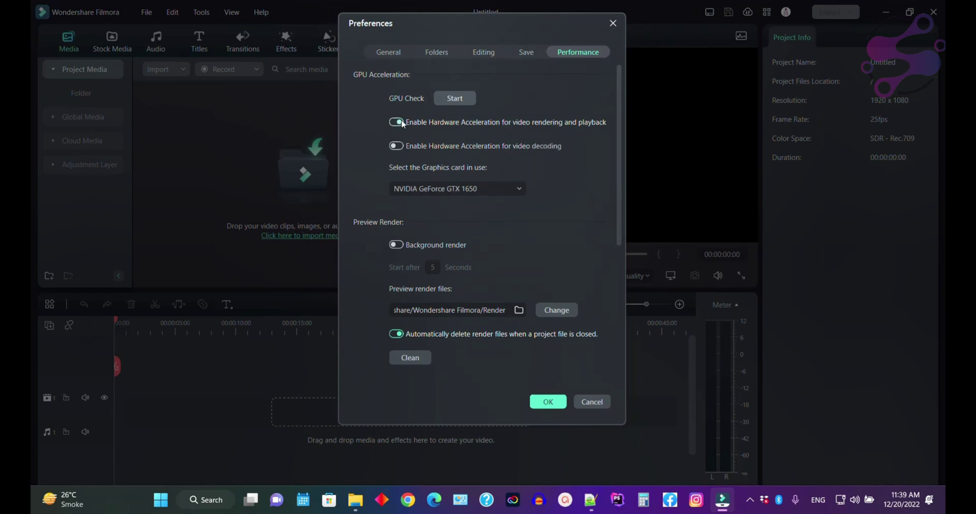
- Keep NVIDIA GeForce GTX 1650 selected as the graphics card
left_click(407, 189)
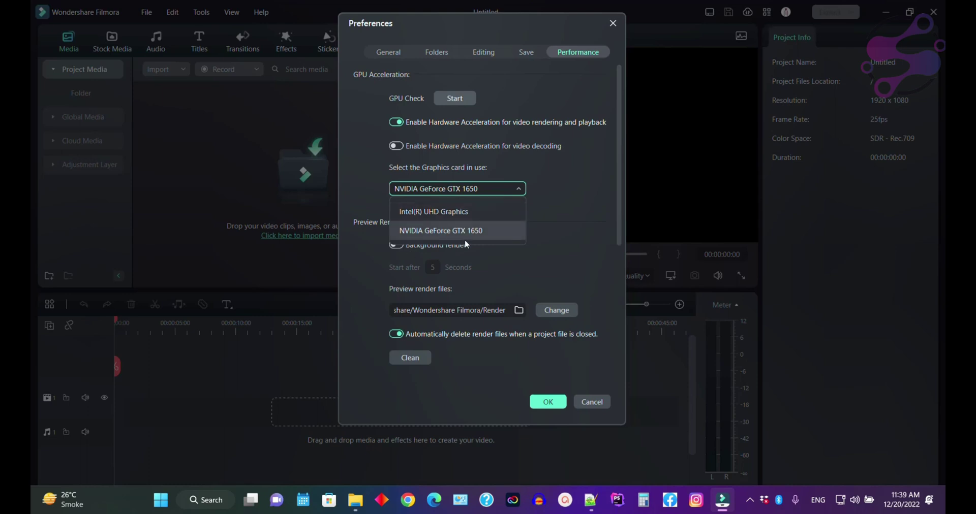
left_click(560, 206)
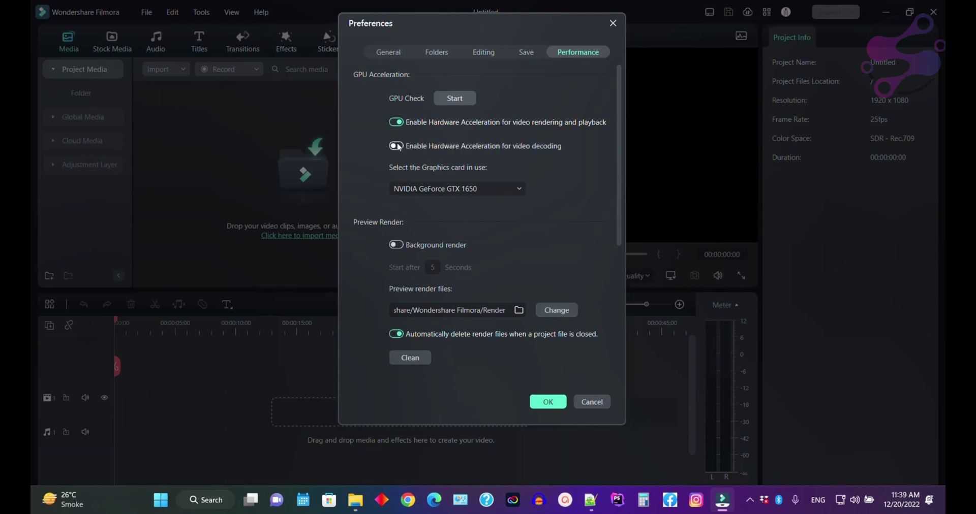
left_click(442, 189)
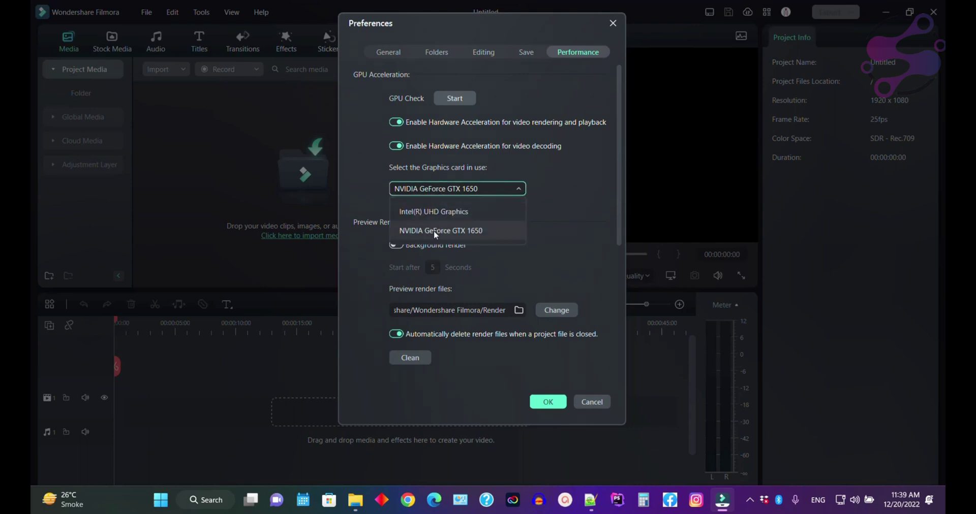
left_click(433, 232)
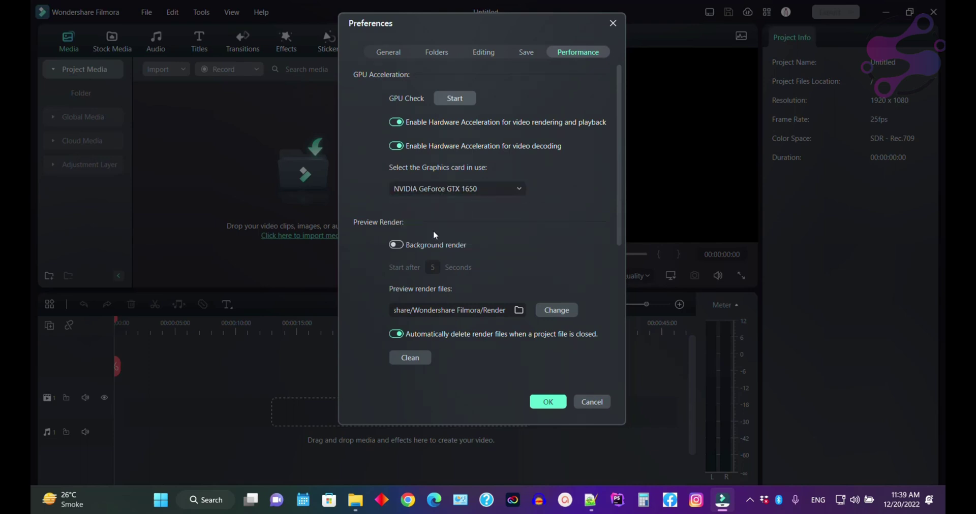
left_click(439, 190)
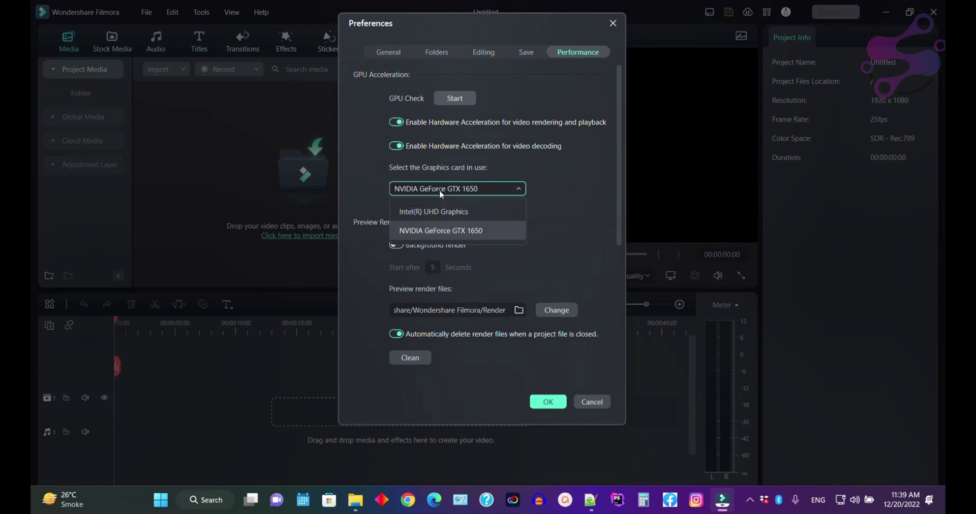
left_click(569, 191)
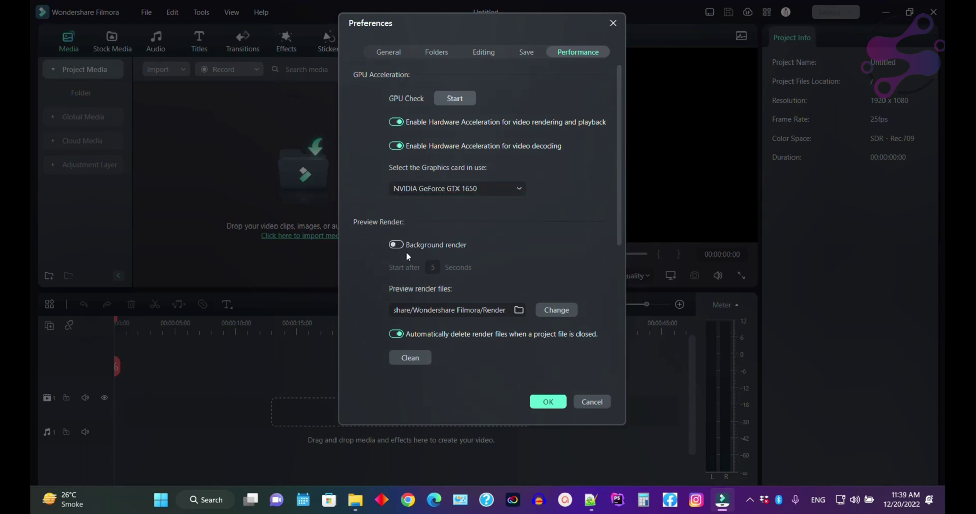
- Switch Background render on under Preview Render, starting after 5 seconds
scroll(623, 141, "down", 3)
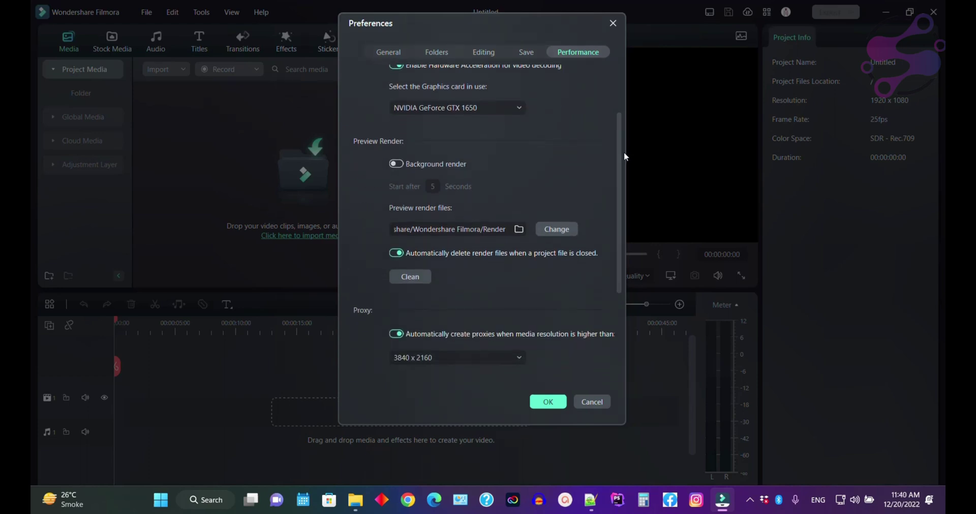
left_click(397, 163)
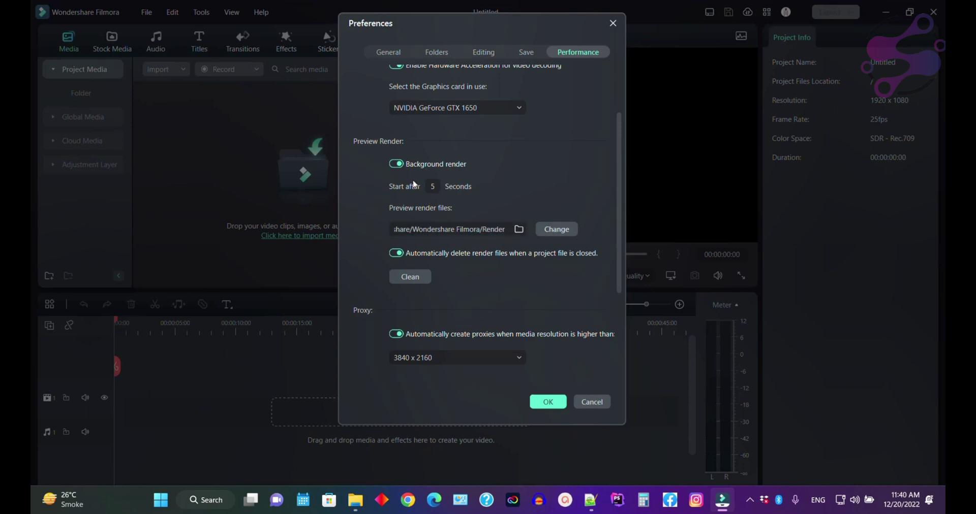
left_click(398, 167)
left_click_drag(619, 139, 597, 189)
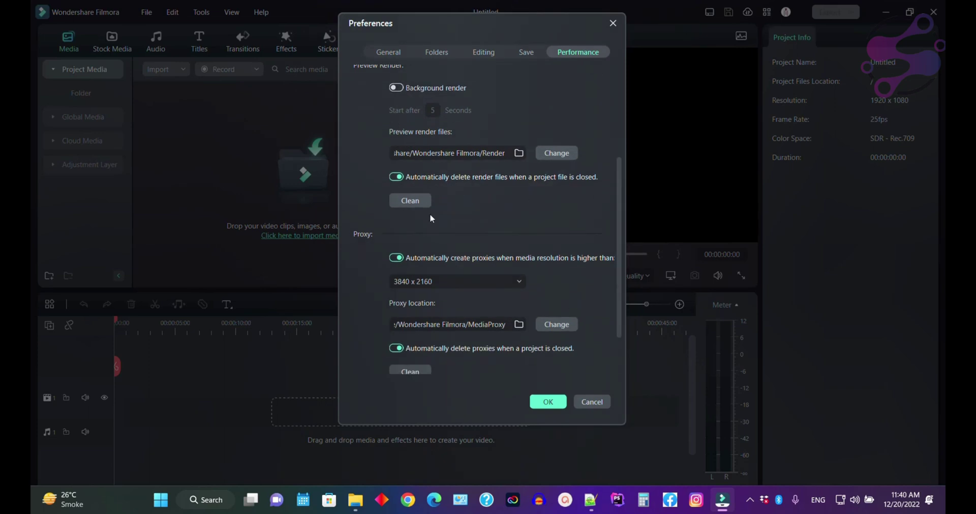
mouse_move(624, 182)
left_mouse_down()
mouse_move(623, 133)
mouse_move(621, 166)
left_mouse_up()
left_click(397, 164)
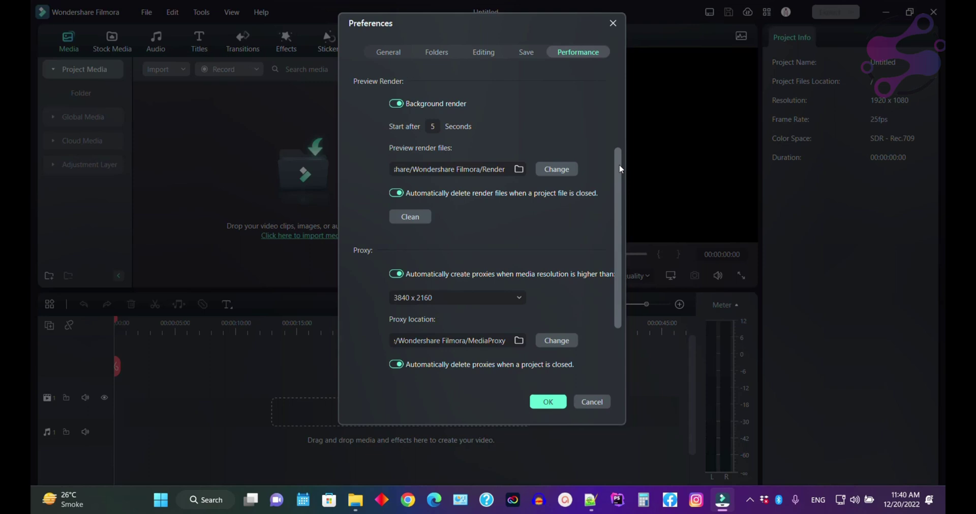
left_click_drag(620, 170, 620, 182)
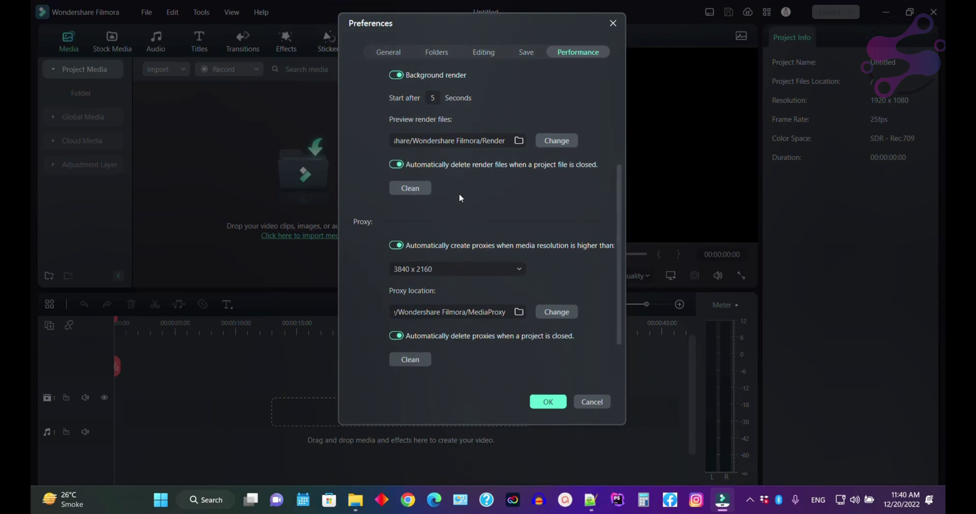
- Scroll to the Proxy and Render sections: proxies above 3840 x 2160, latest rendering engine
scroll(621, 183, "down", 2)
scroll(621, 183, "down", 2)
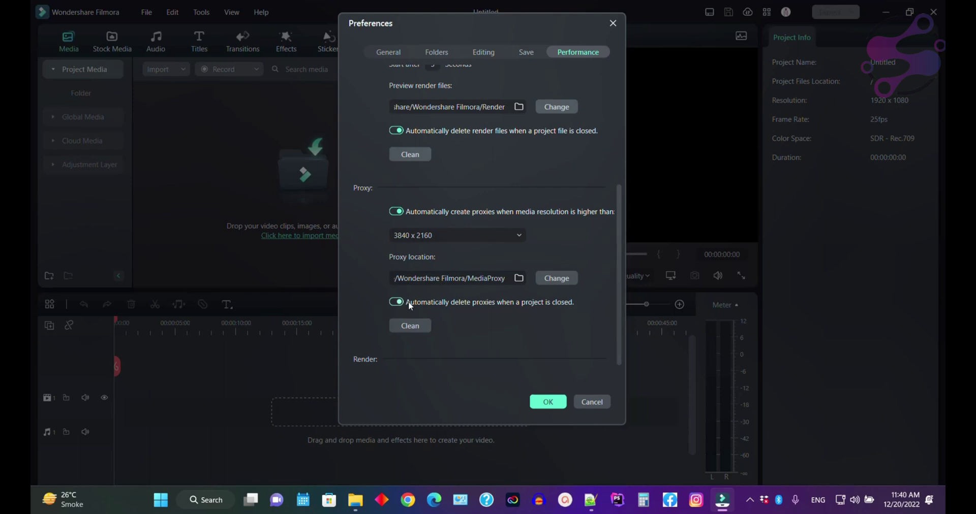
left_click_drag(618, 203, 617, 232)
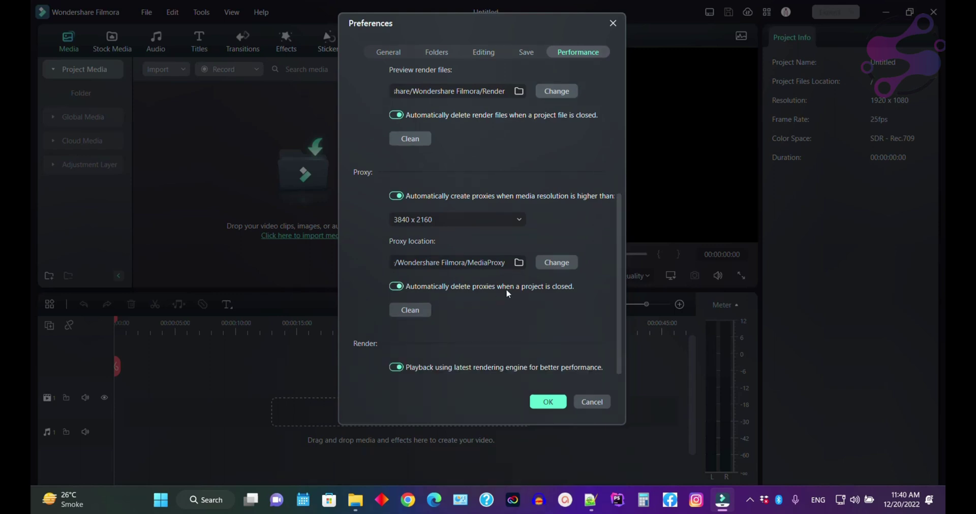